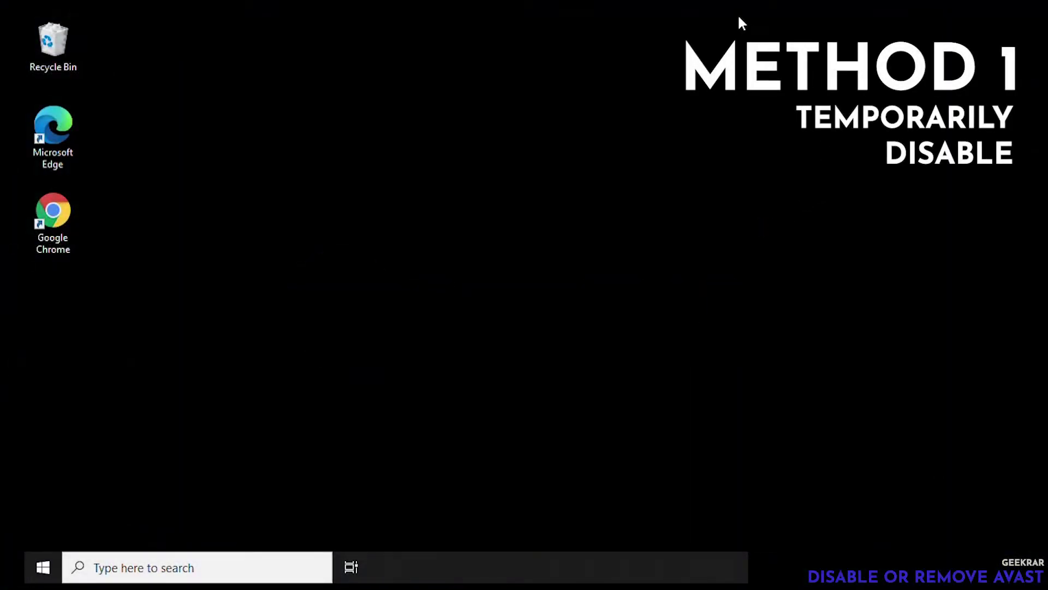
# Step: Launch Avast Free Antivirus from Start's Recently added list and open its main menu
pyautogui.click(43, 565)
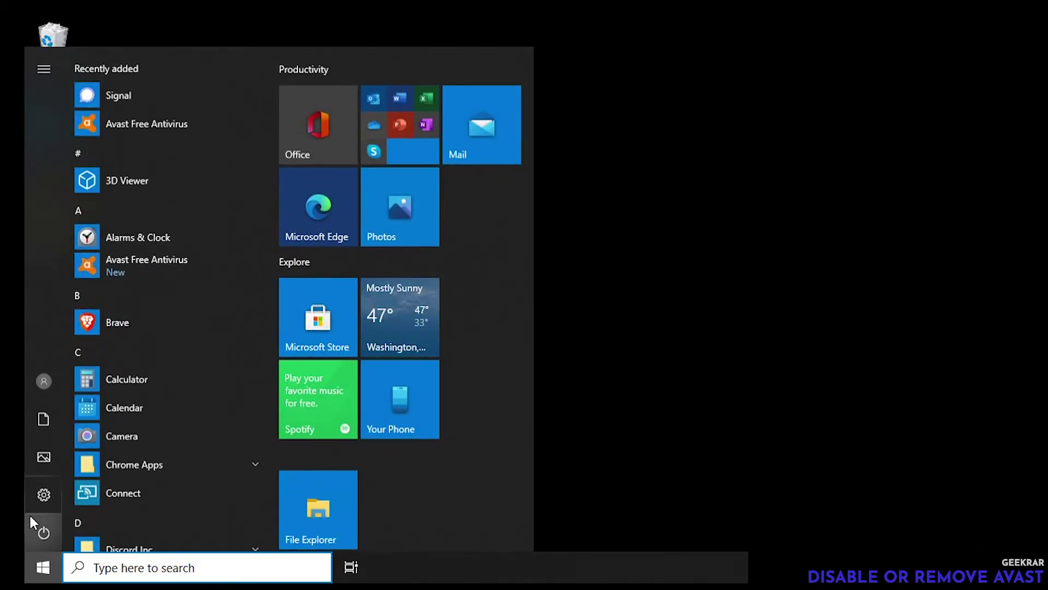
pyautogui.click(140, 120)
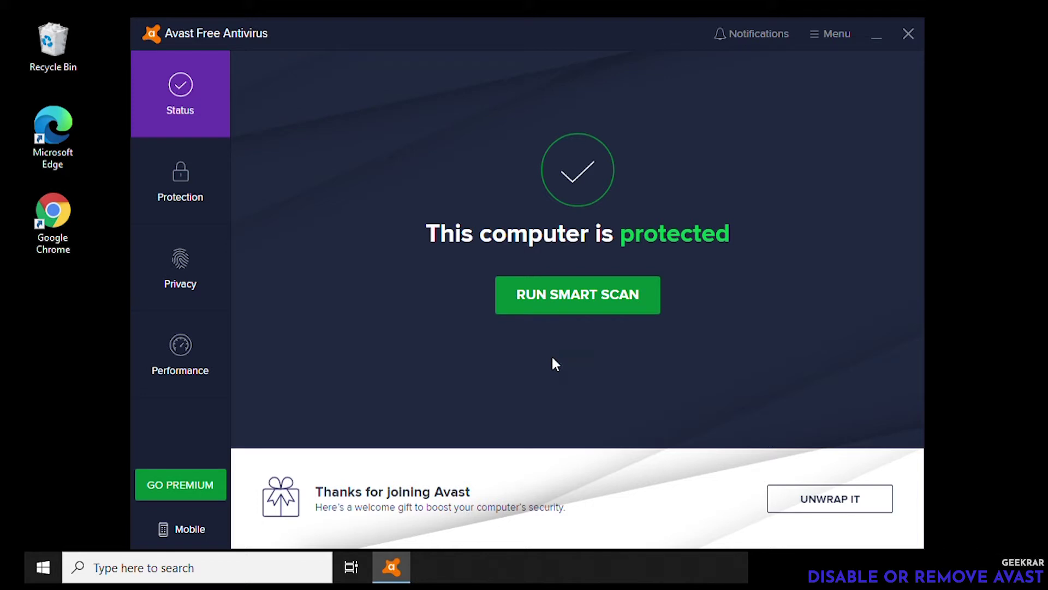
pyautogui.click(831, 38)
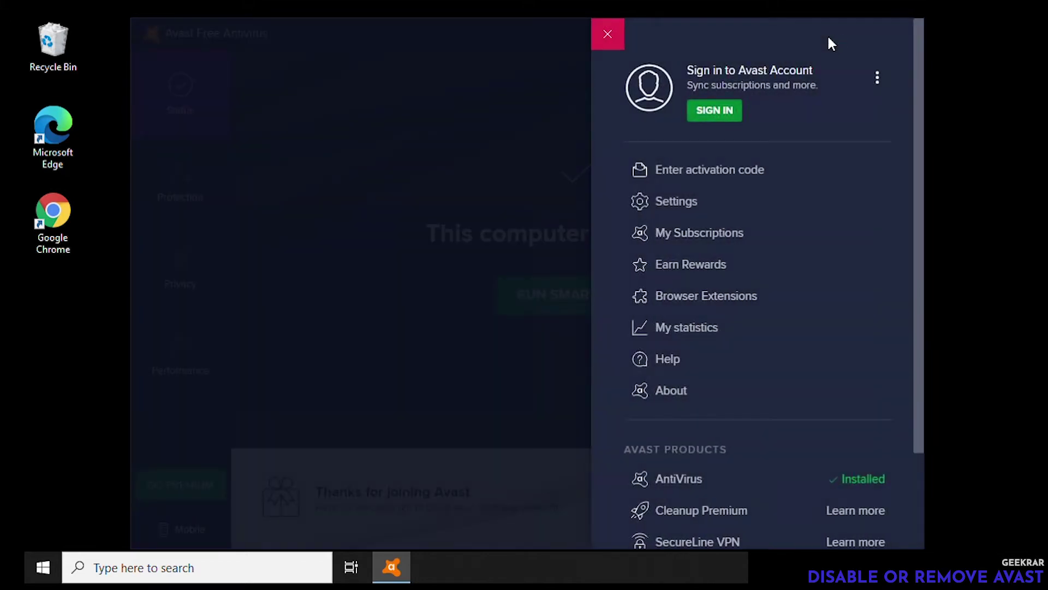
# Step: Go to Settings > Protection > Core Shields and scroll down to the File Shield options
pyautogui.click(665, 212)
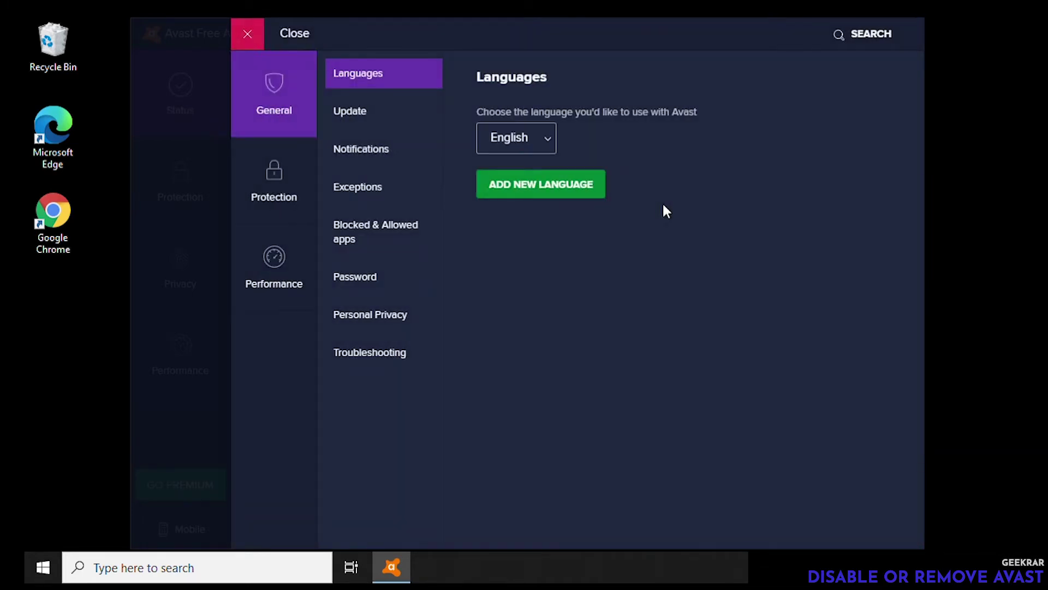
pyautogui.click(271, 184)
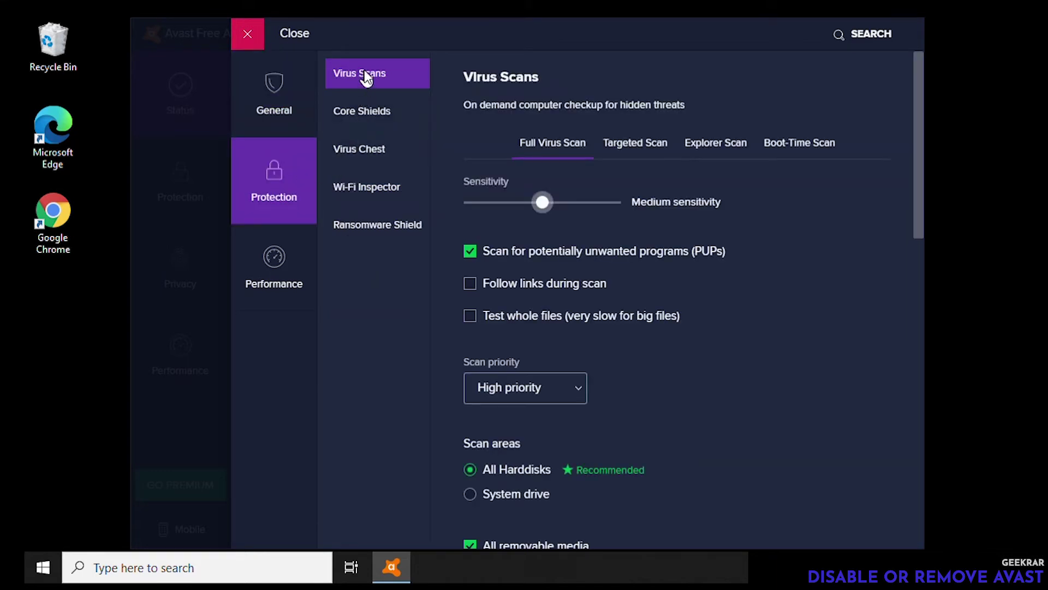
pyautogui.click(365, 121)
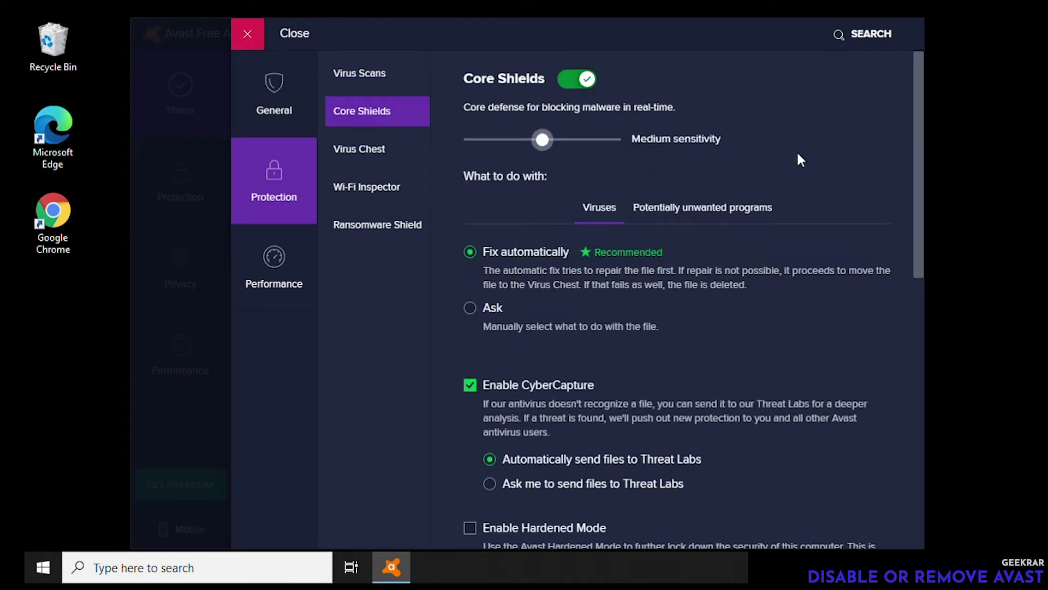
pyautogui.moveTo(921, 127); pyautogui.dragTo(953, 381)
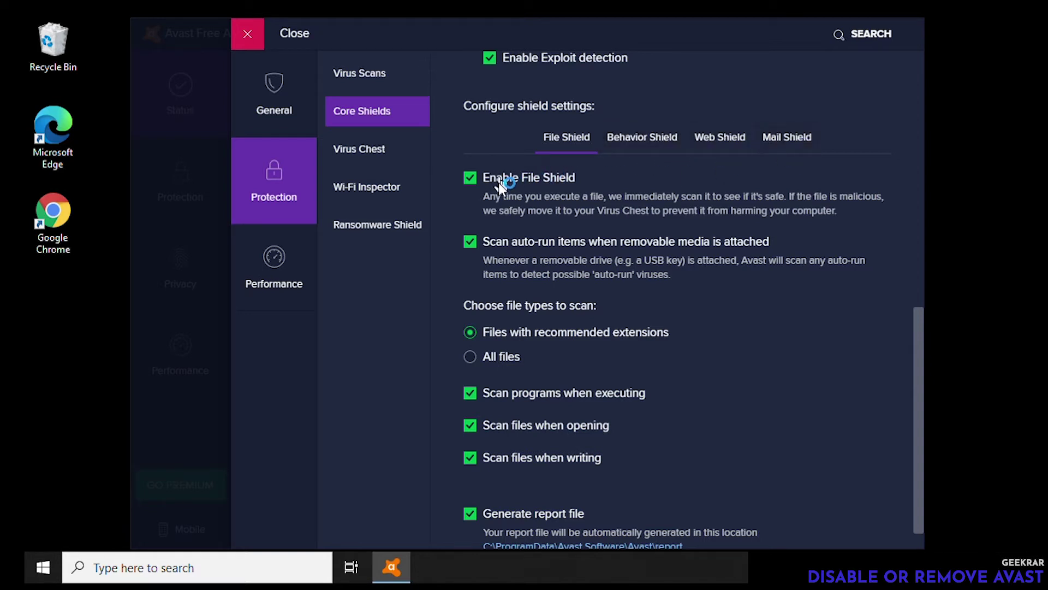
# Step: Stop File Shield for 1 hour and confirm with OK, STOP
pyautogui.click(470, 180)
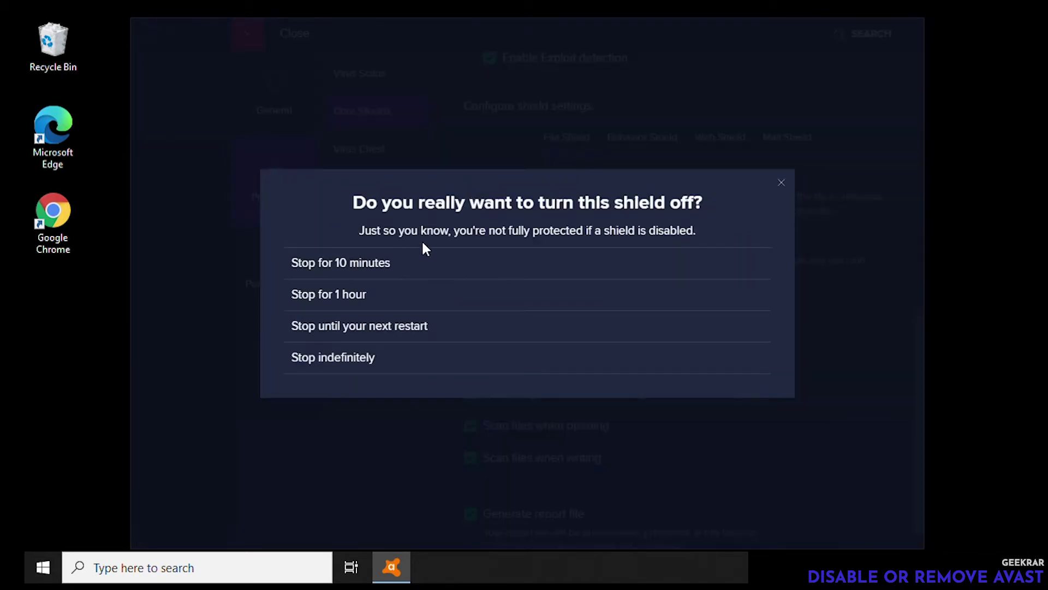
pyautogui.click(351, 330)
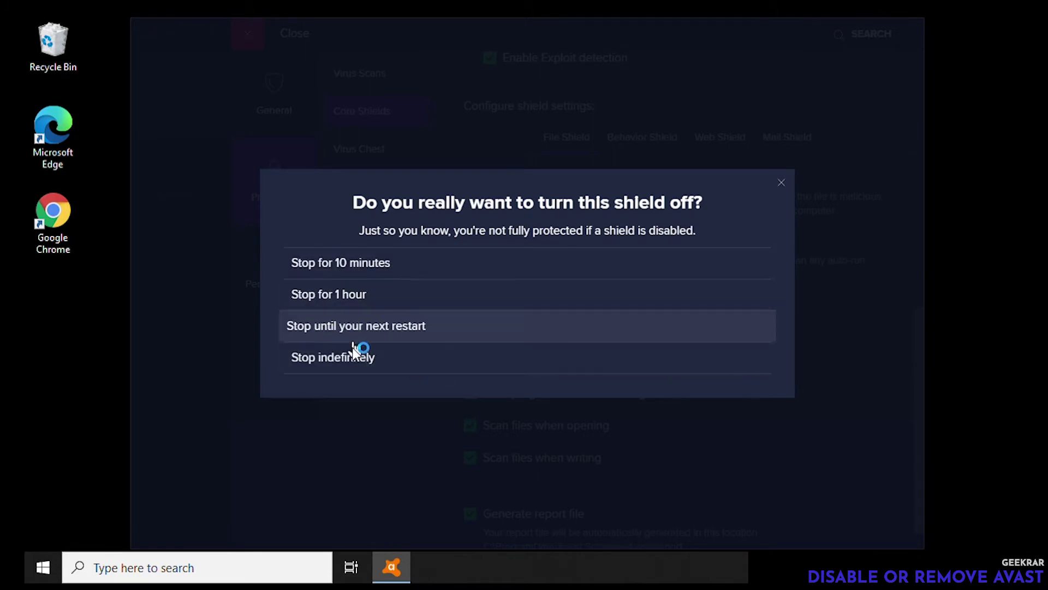
pyautogui.click(347, 303)
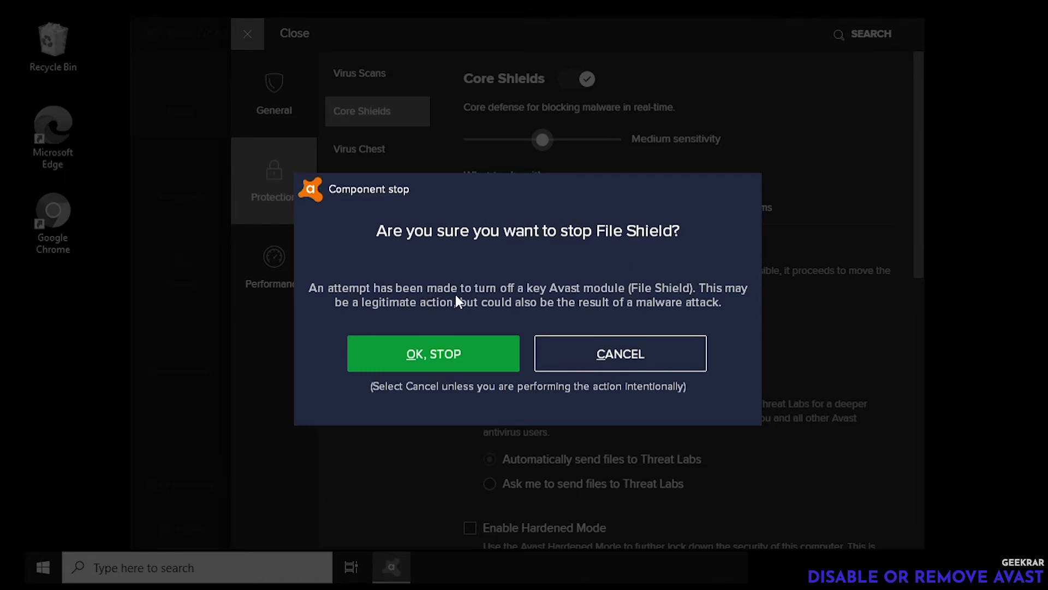
pyautogui.click(434, 355)
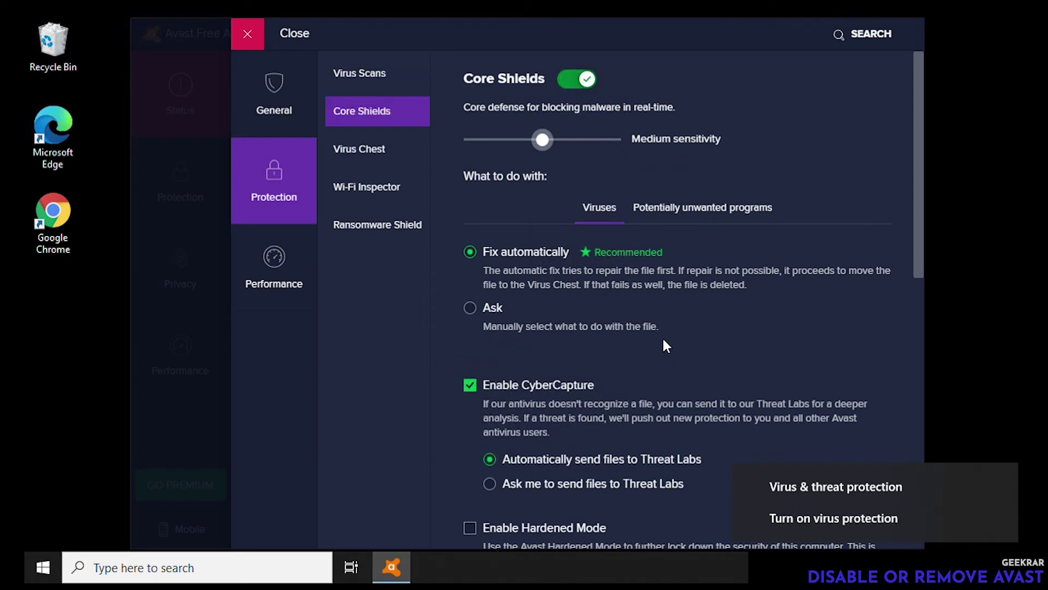
pyautogui.scroll(-10, 663, 346)
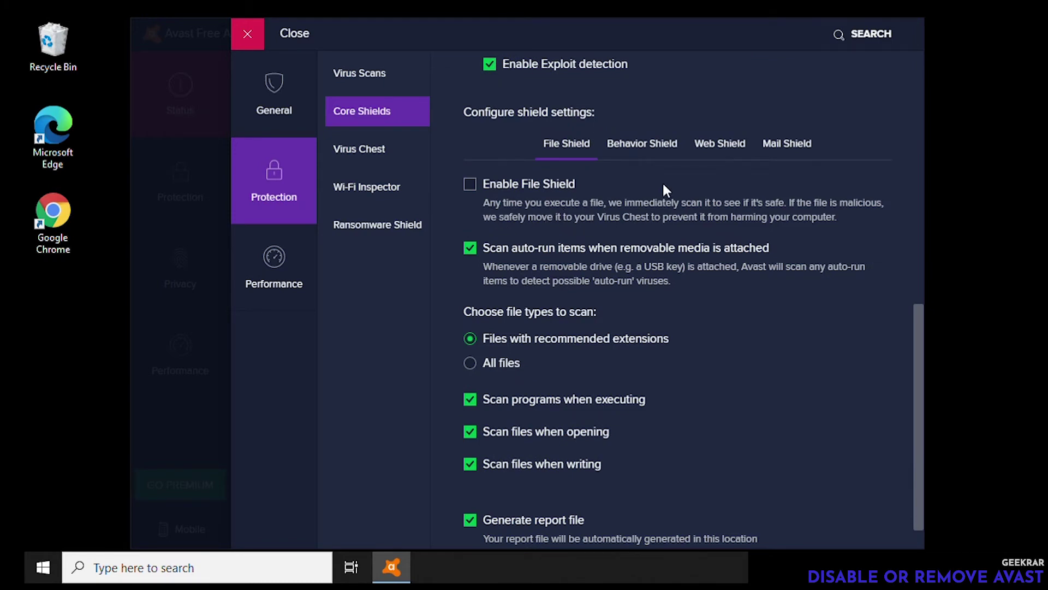
# Step: Stop Behavior Shield for 1 hour and confirm with OK, STOP
pyautogui.click(643, 144)
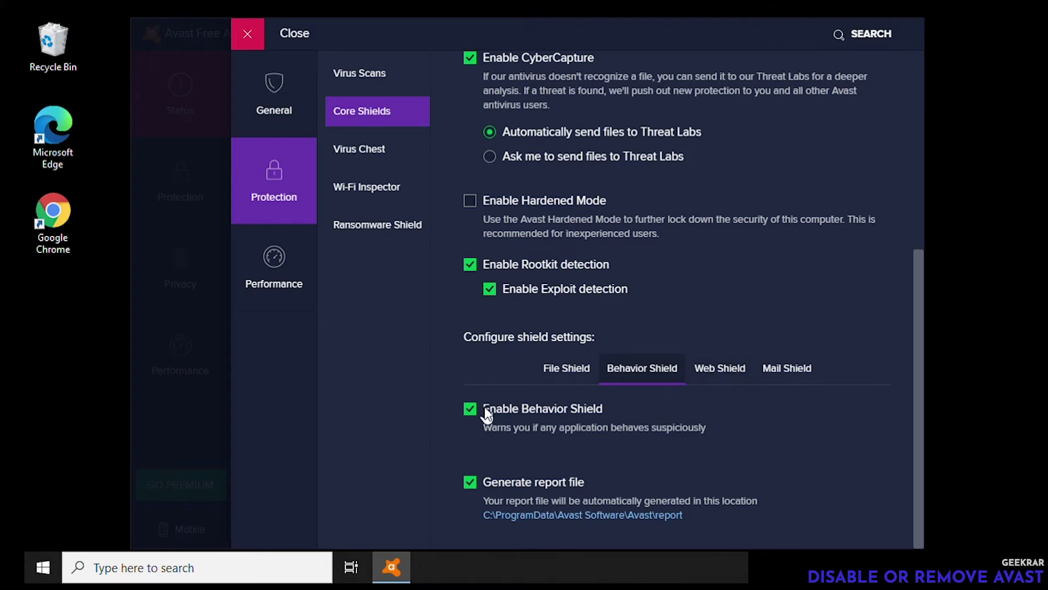
pyautogui.click(471, 408)
pyautogui.click(358, 307)
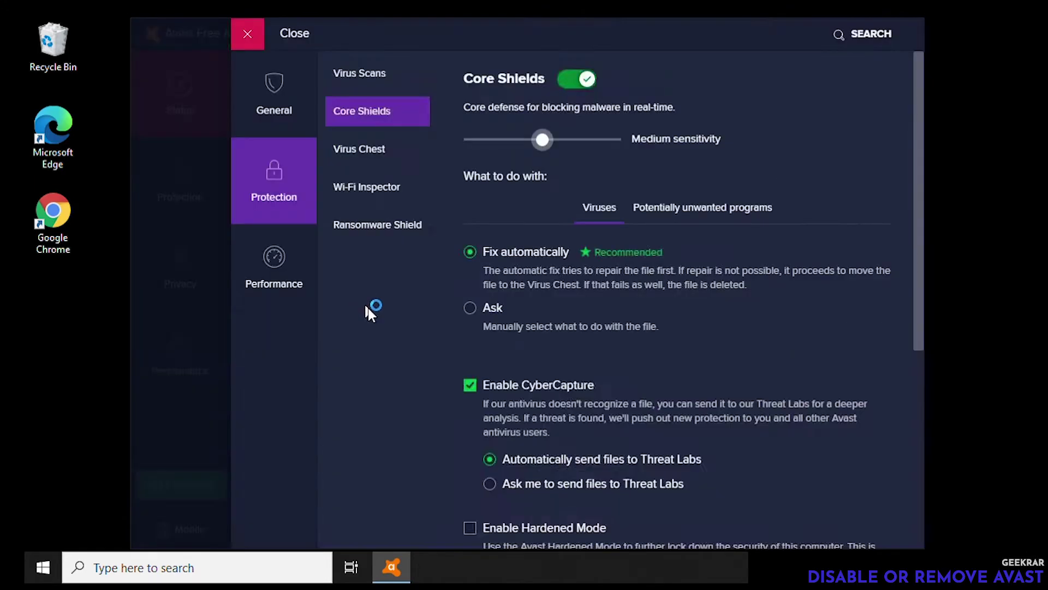
pyautogui.click(410, 354)
# Step: Stop Web Shield for 1 hour and confirm with OK, STOP
pyautogui.scroll(-5, 784, 358)
pyautogui.scroll(3, 754, 371)
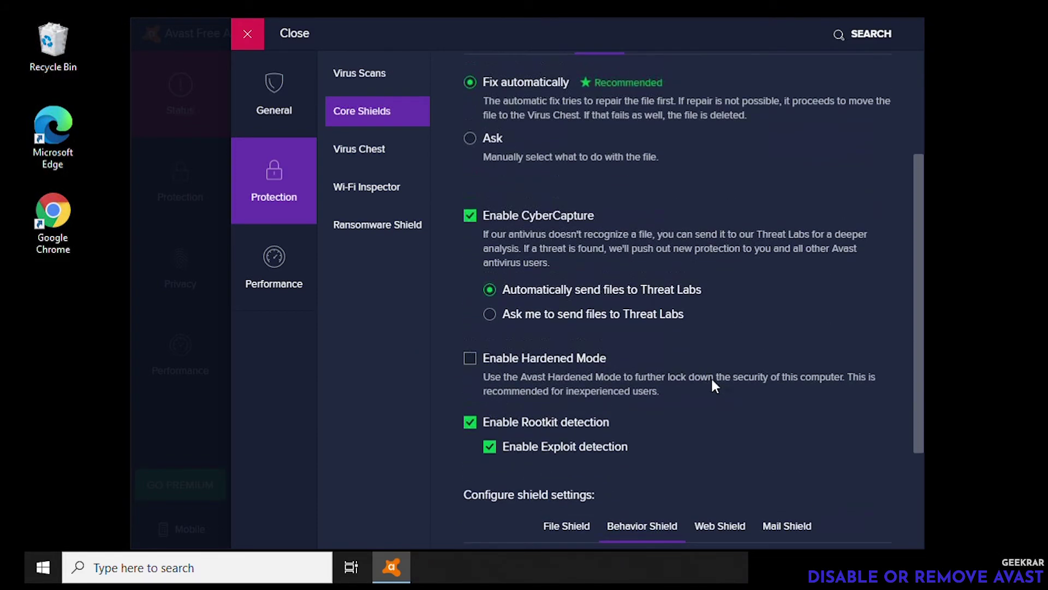
pyautogui.scroll(-3, 713, 382)
pyautogui.click(726, 370)
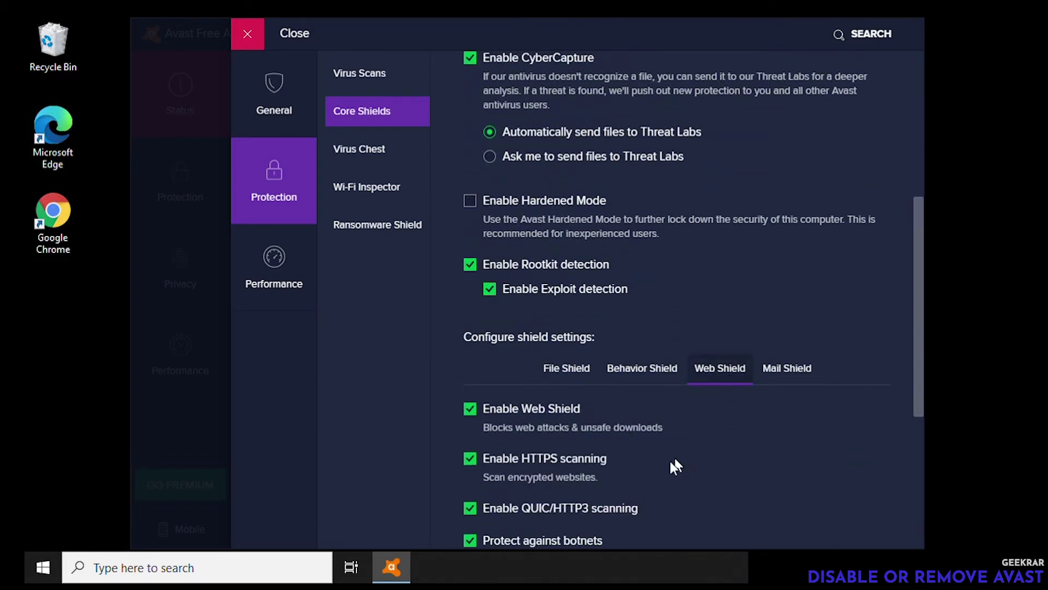
pyautogui.click(496, 416)
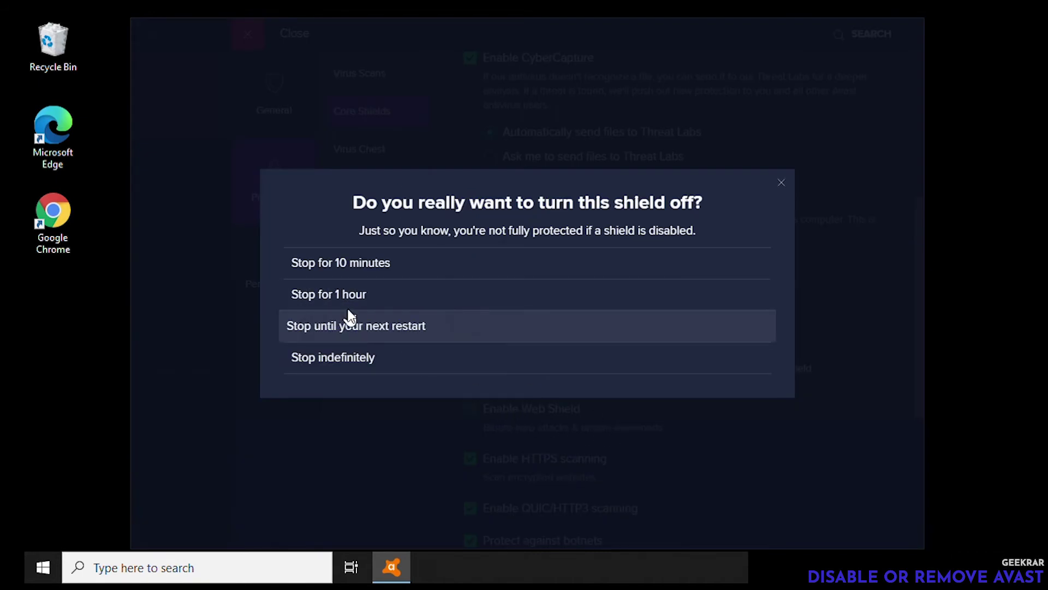
pyautogui.click(347, 295)
pyautogui.click(401, 354)
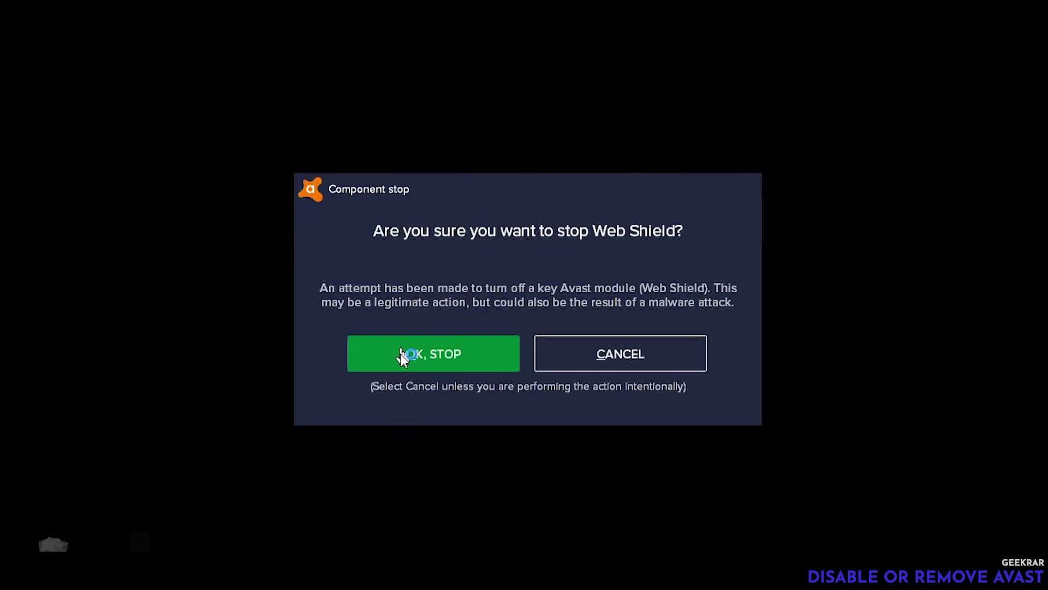
# Step: Stop Mail Shield for 1 hour and confirm with OK, STOP
pyautogui.scroll(-5, 739, 354)
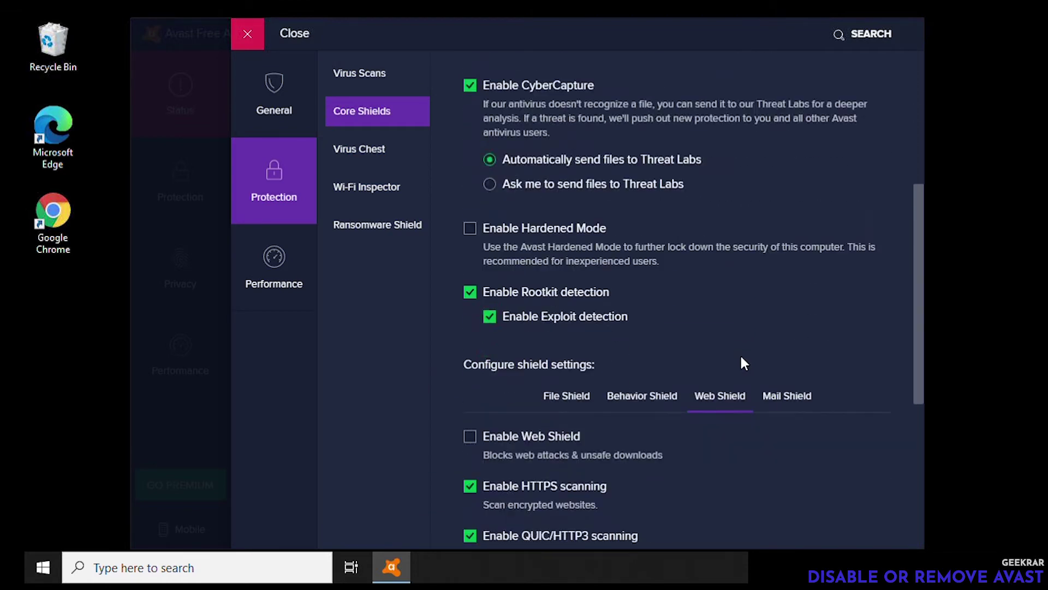
pyautogui.scroll(-5, 741, 359)
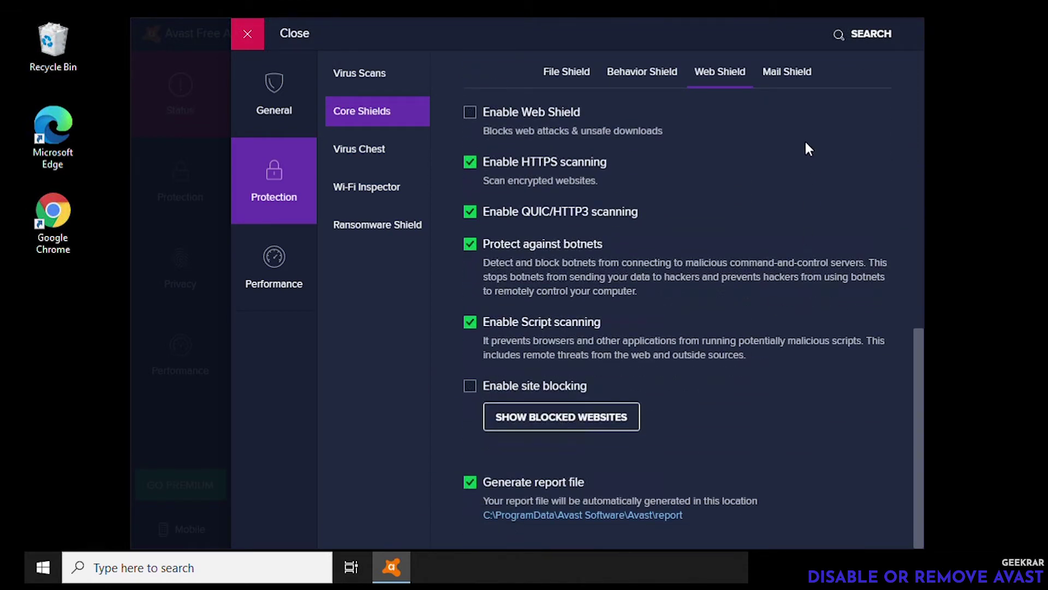
pyautogui.click(787, 71)
pyautogui.click(521, 112)
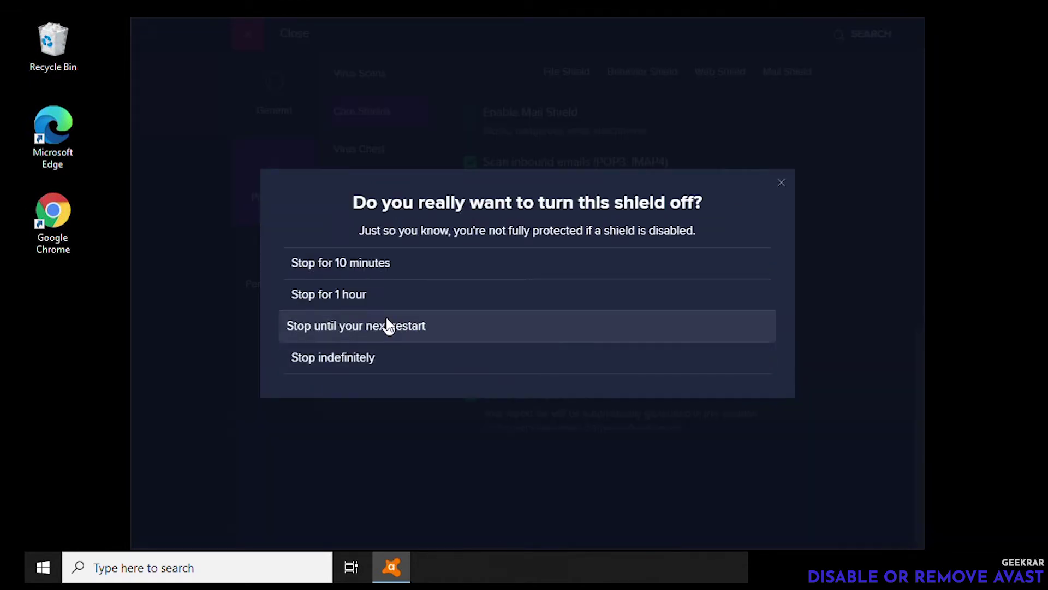
pyautogui.click(370, 303)
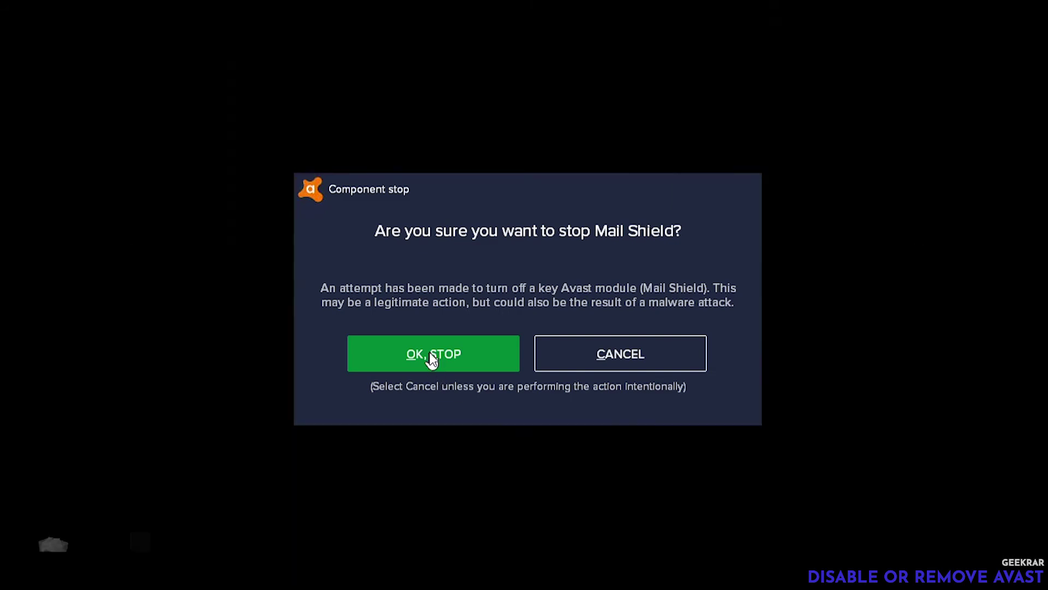
pyautogui.click(431, 358)
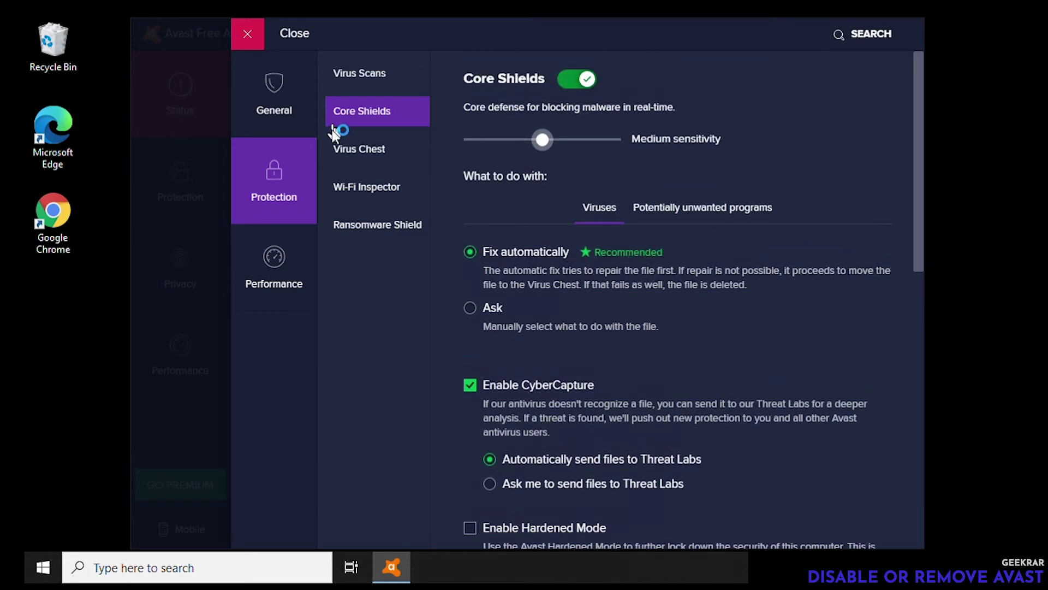
# Step: Return to the status screen, turn the stopped shields back on, and close Avast
pyautogui.click(247, 36)
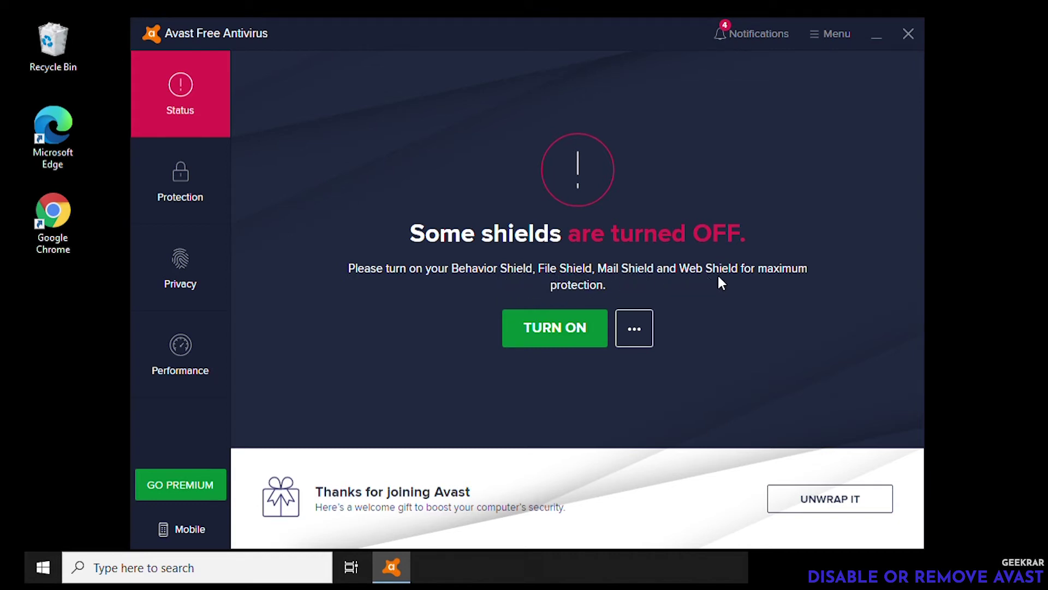
pyautogui.click(535, 330)
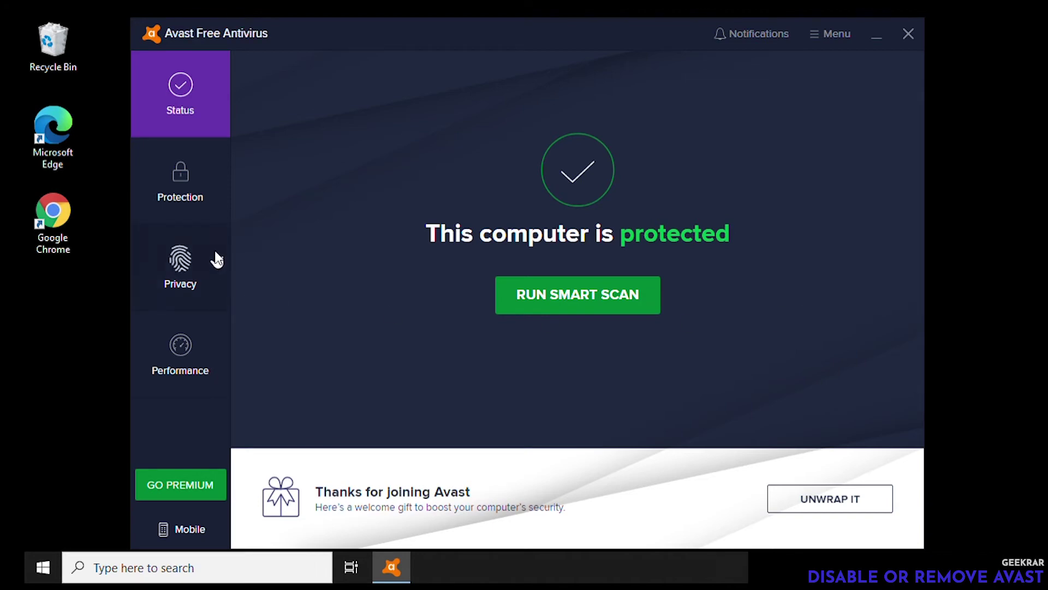
pyautogui.click(907, 36)
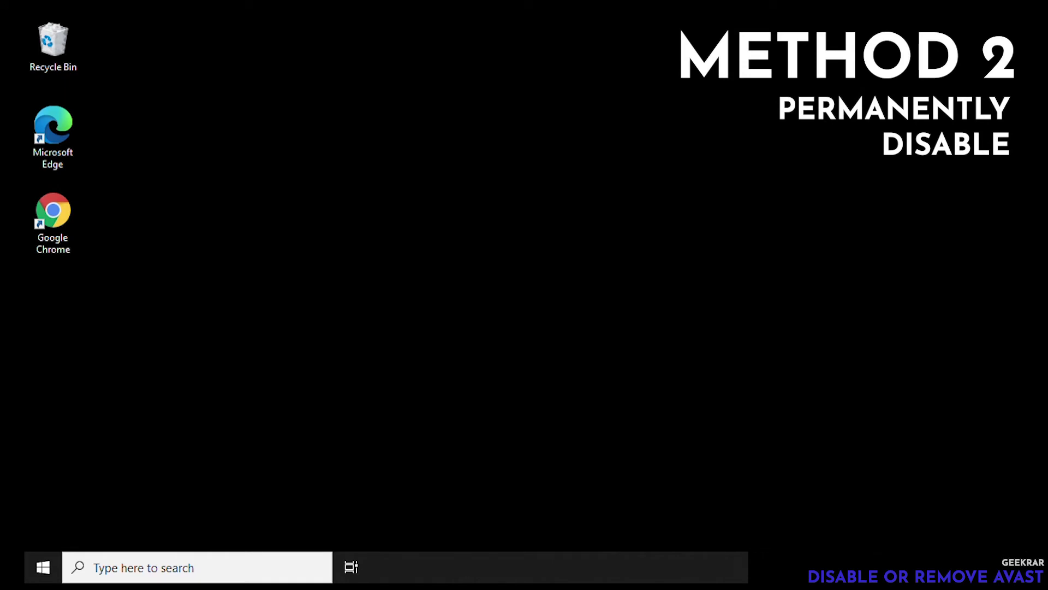
pyautogui.click(872, 568)
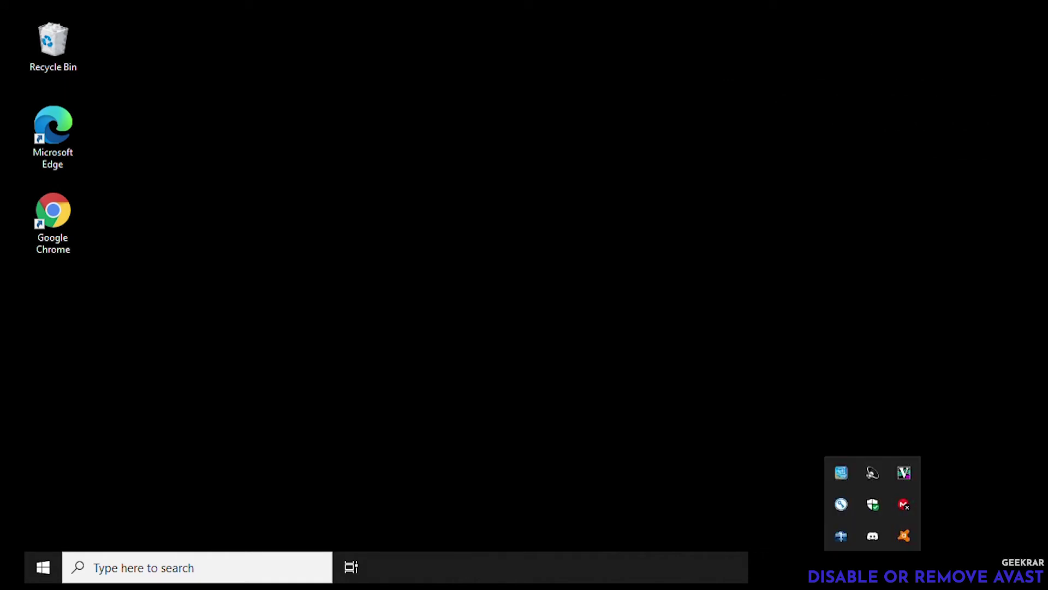
# Step: From the Avast tray icon, choose Avast shields control > Disable permanently
pyautogui.click(909, 538)
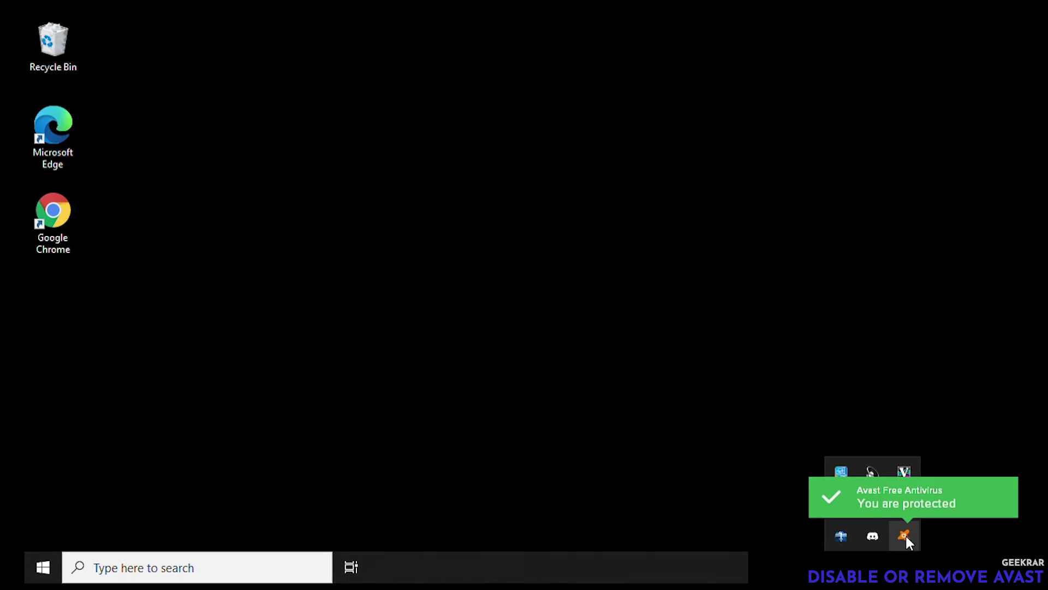
pyautogui.rightClick(906, 536)
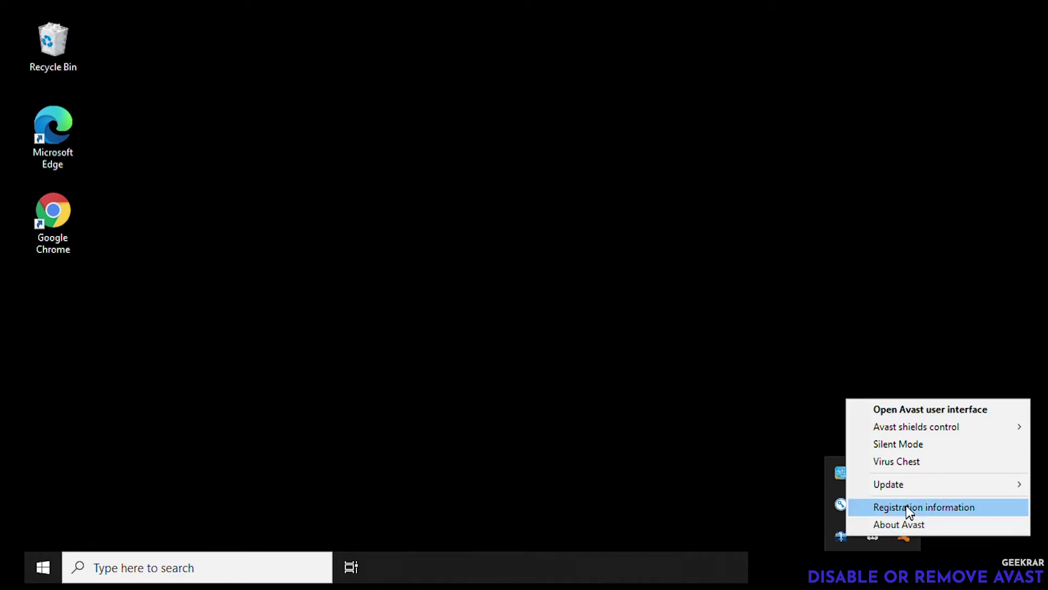
pyautogui.moveTo(909, 431)
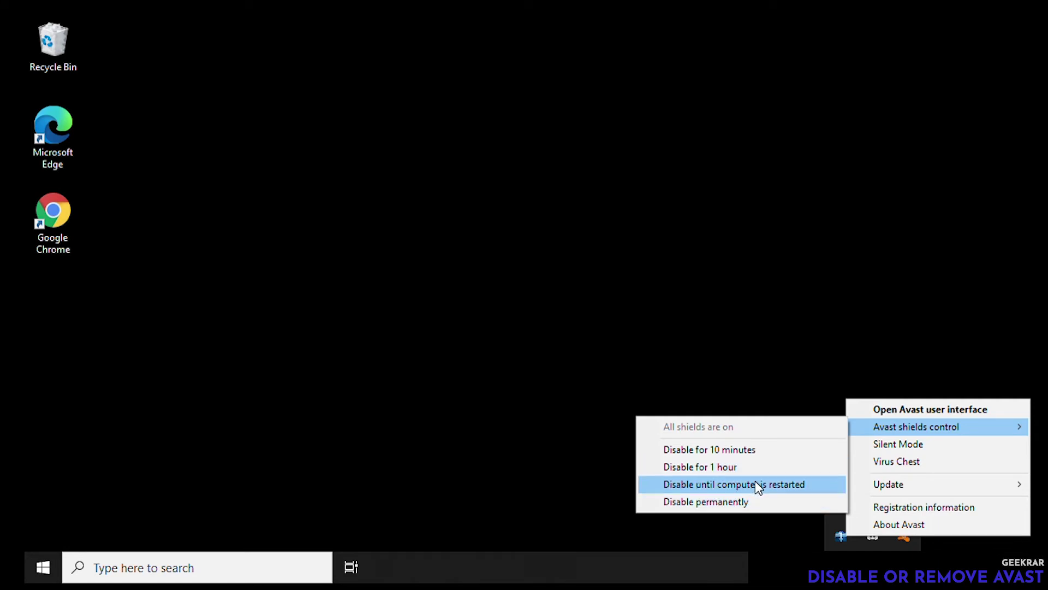
pyautogui.click(727, 503)
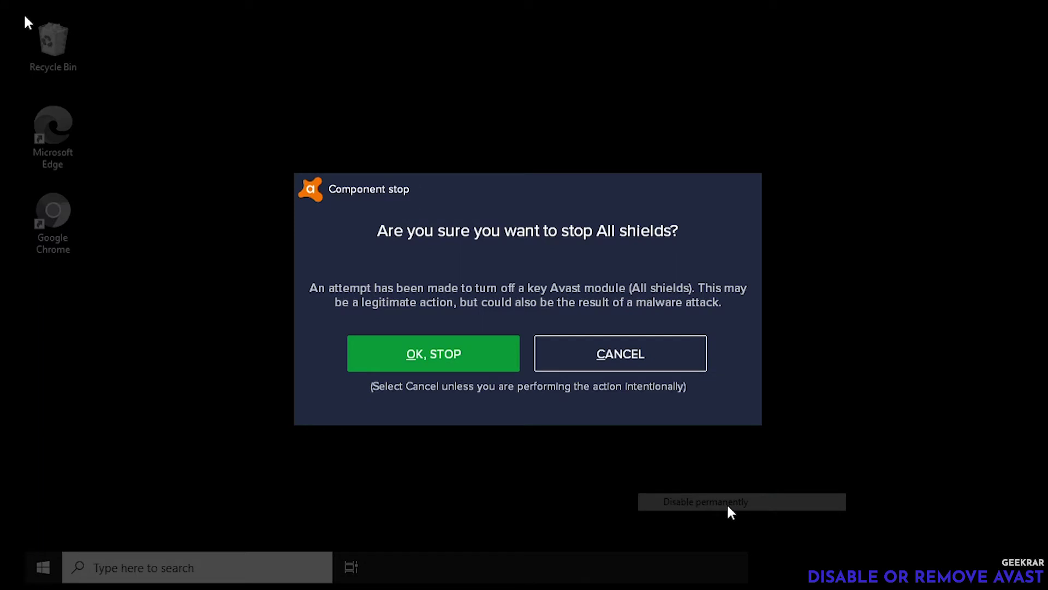
# Step: Confirm permanently stopping all shields with OK, STOP
pyautogui.click(443, 355)
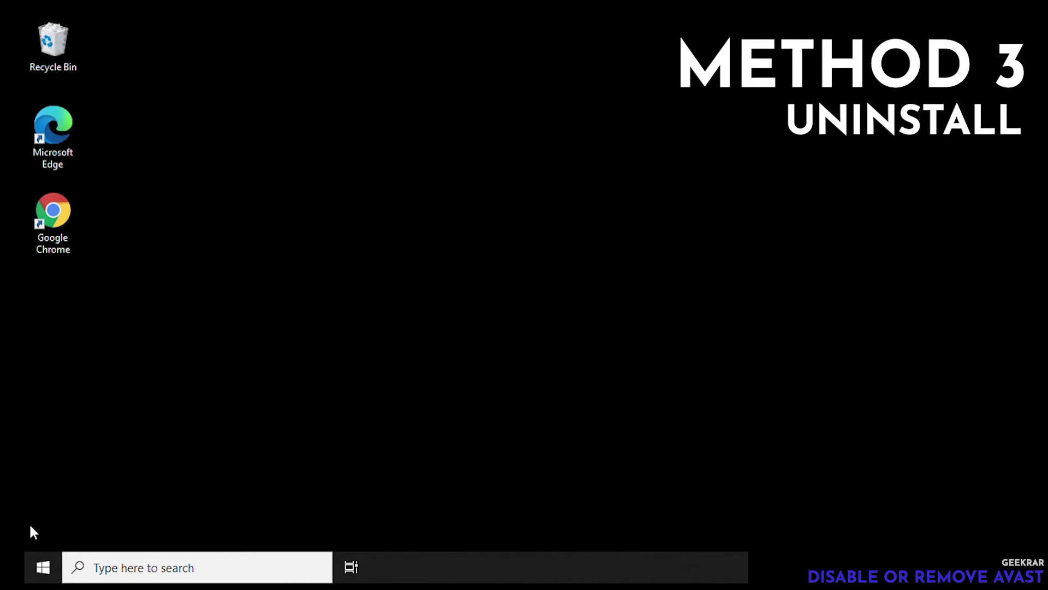
pyautogui.click(44, 568)
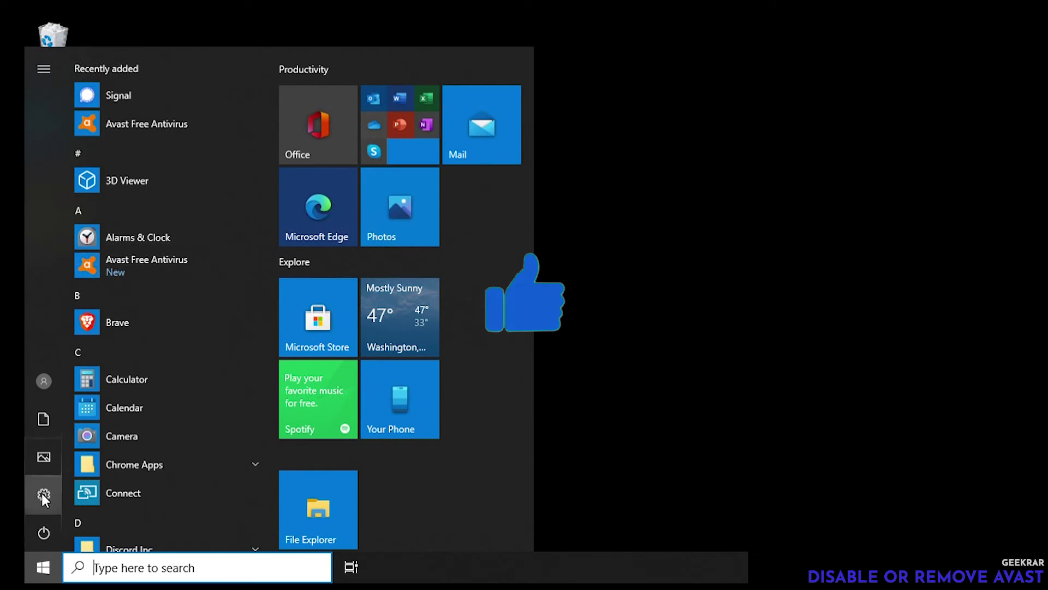
# Step: In Settings > Apps & features, select Avast Free Antivirus and confirm Uninstall
pyautogui.click(44, 496)
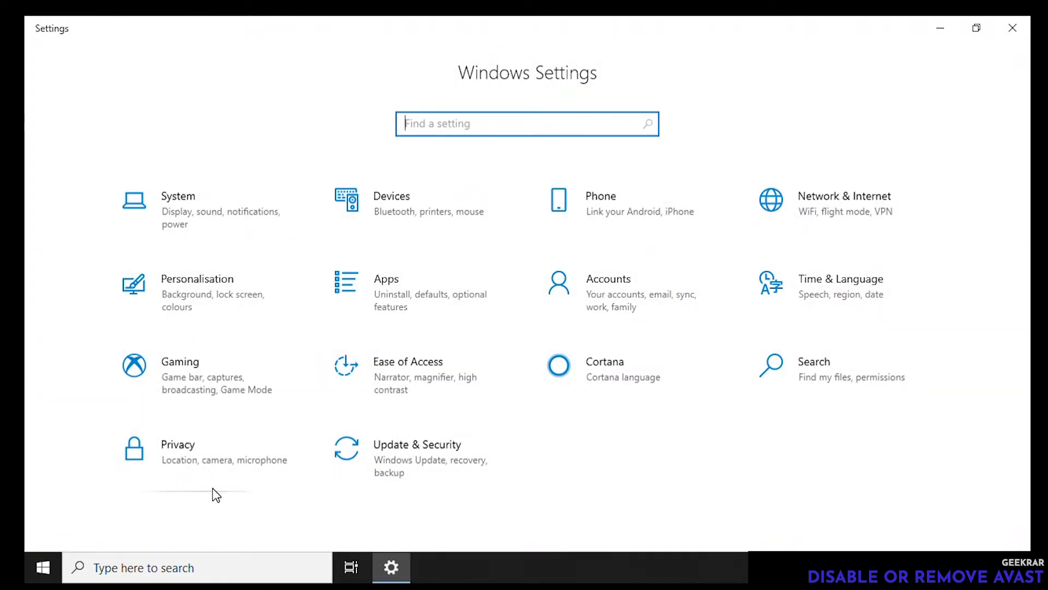
pyautogui.click(420, 292)
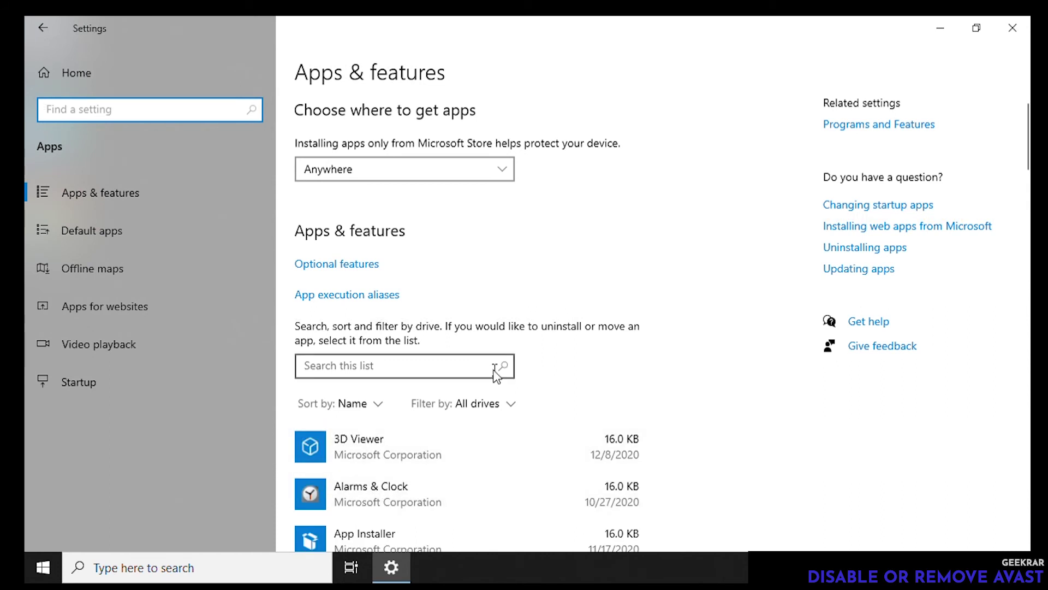
pyautogui.scroll(-2, 644, 387)
pyautogui.scroll(-3, 644, 387)
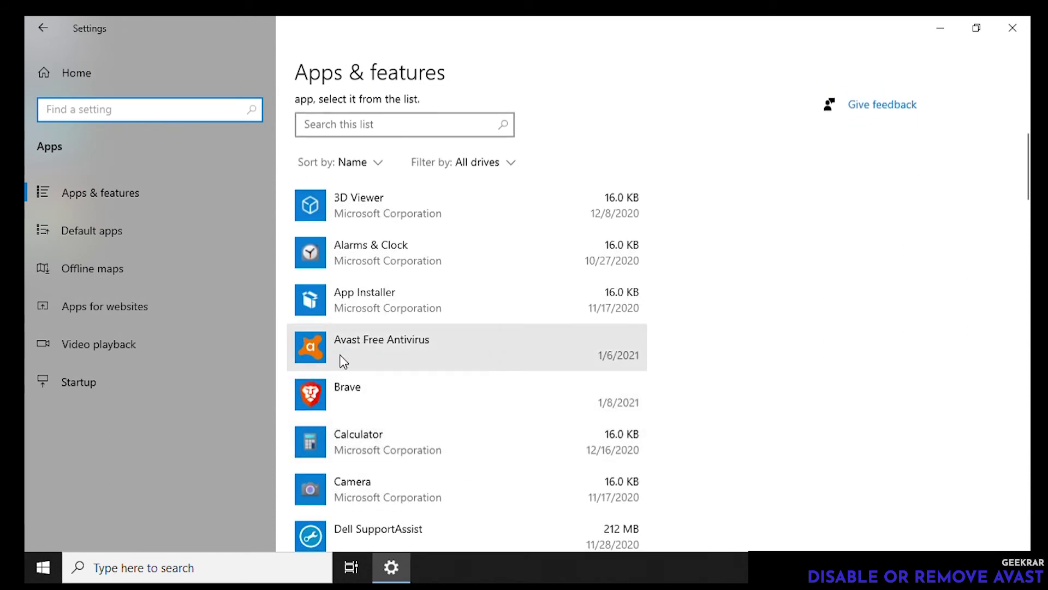
pyautogui.click(375, 353)
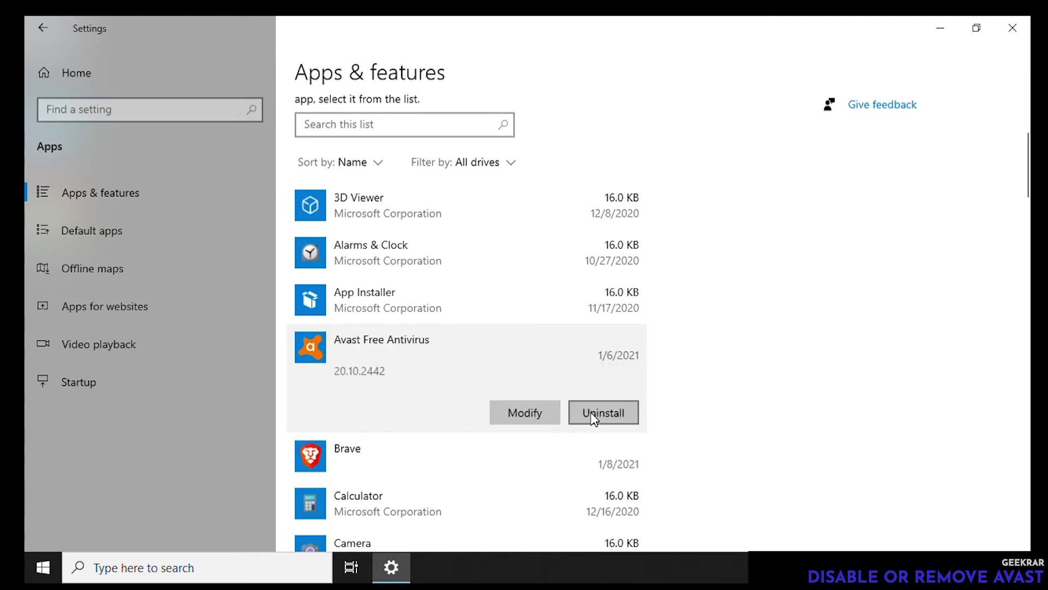
pyautogui.click(593, 414)
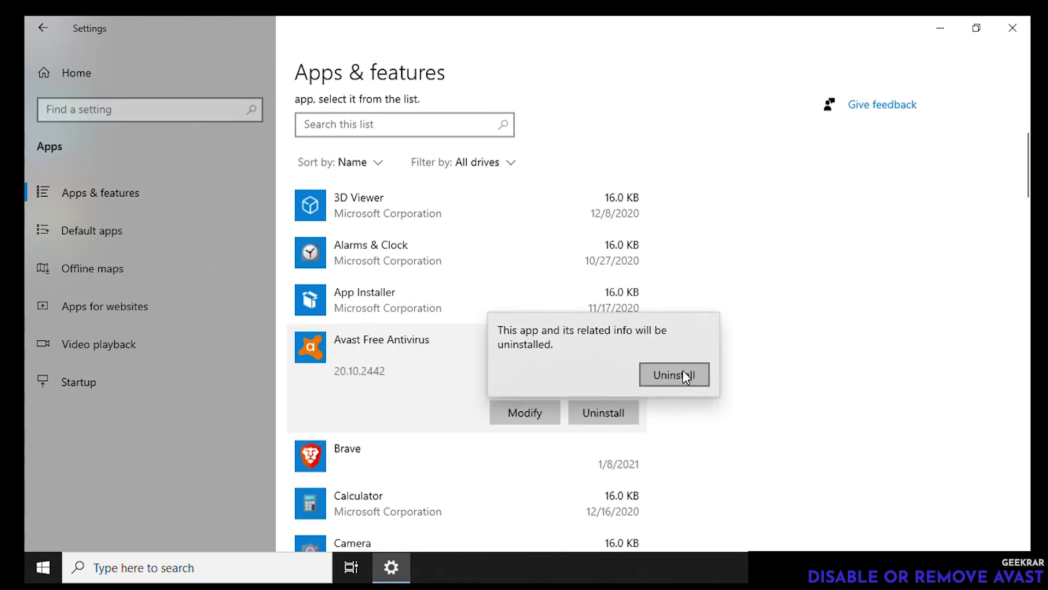
pyautogui.click(680, 373)
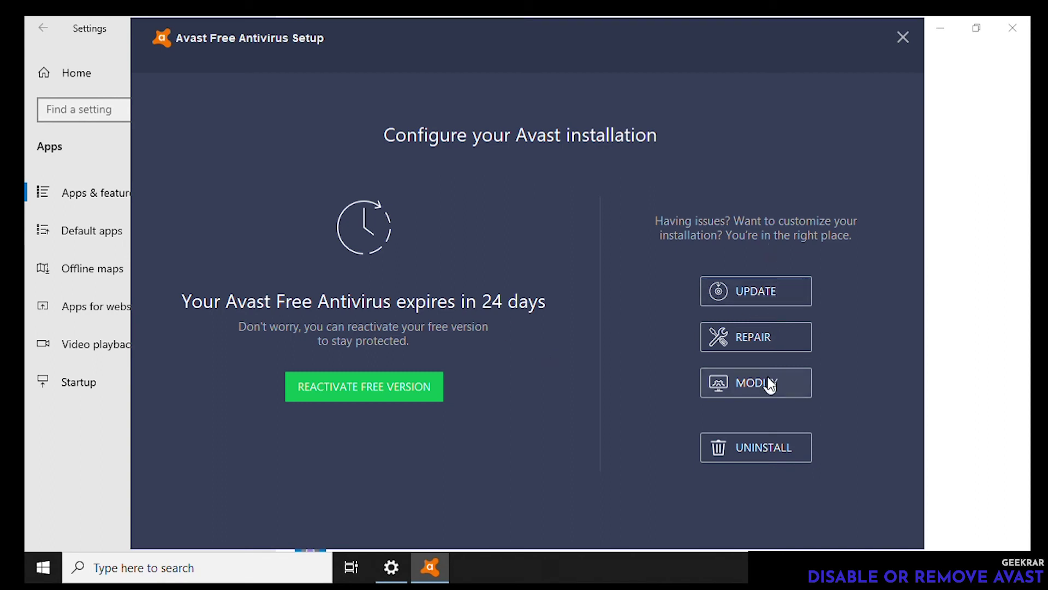
# Step: Choose UNINSTALL in Avast setup and answer Yes to the uninstall warning
pyautogui.click(759, 456)
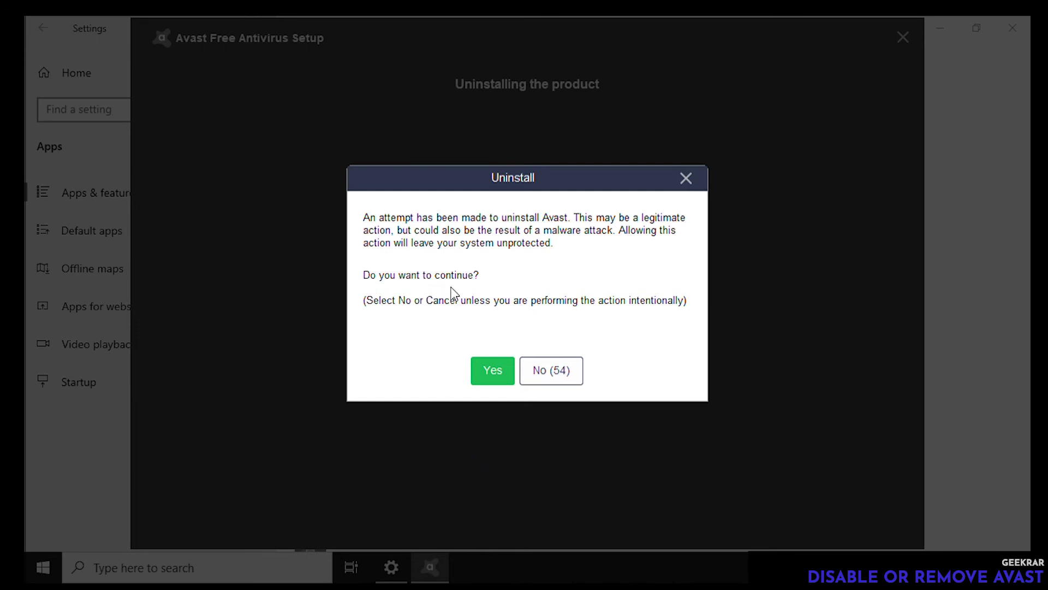
pyautogui.click(485, 375)
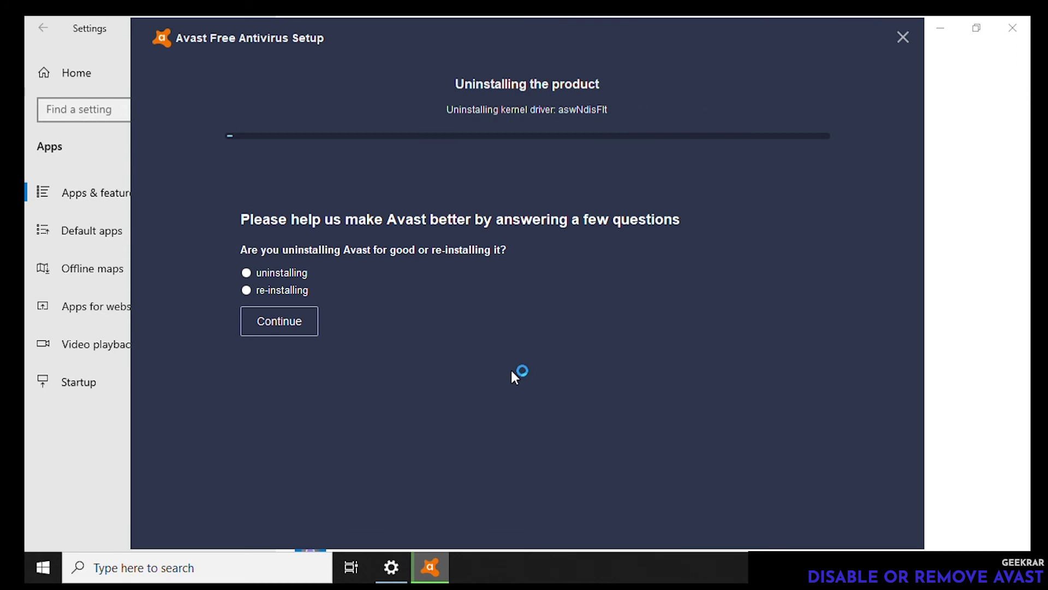
# Step: Select the 'uninstalling' survey answer, then restart the computer after successful removal
pyautogui.click(262, 274)
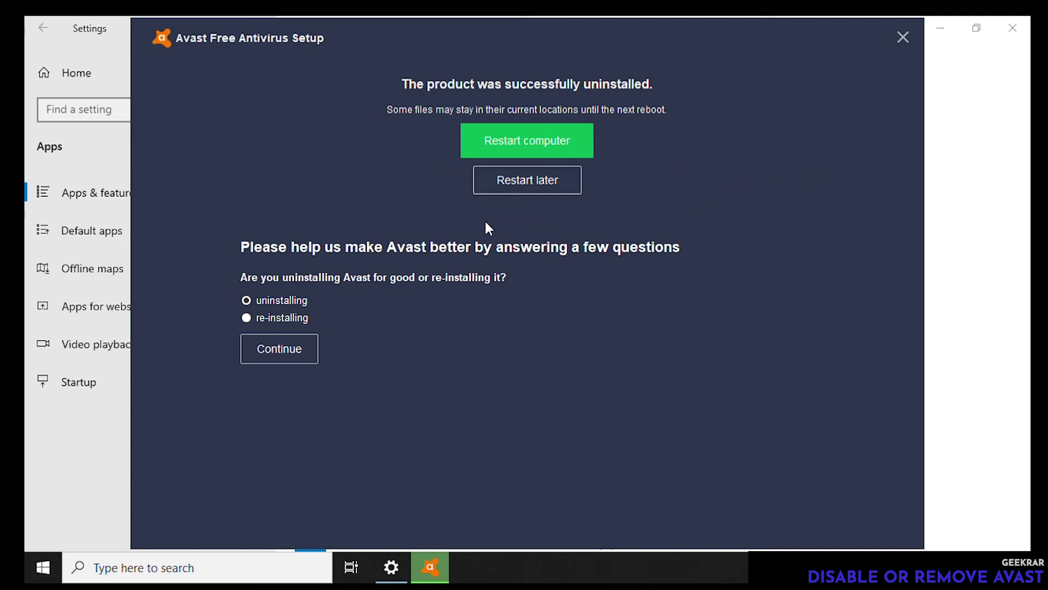
pyautogui.click(532, 141)
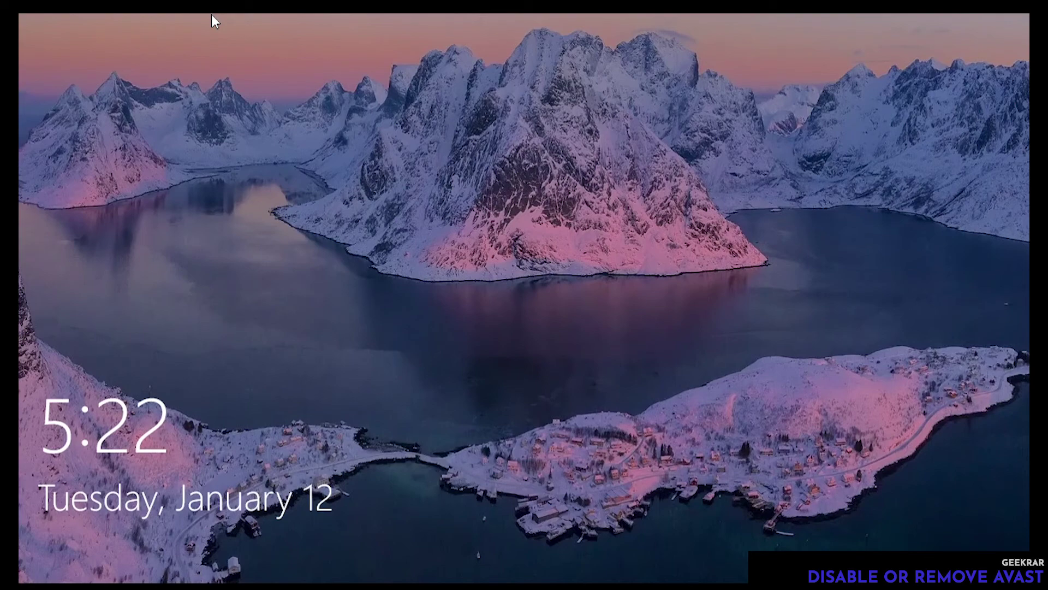
# Step: Dismiss the lock screen and sign in with the account password to reach the desktop
pyautogui.click(212, 14)
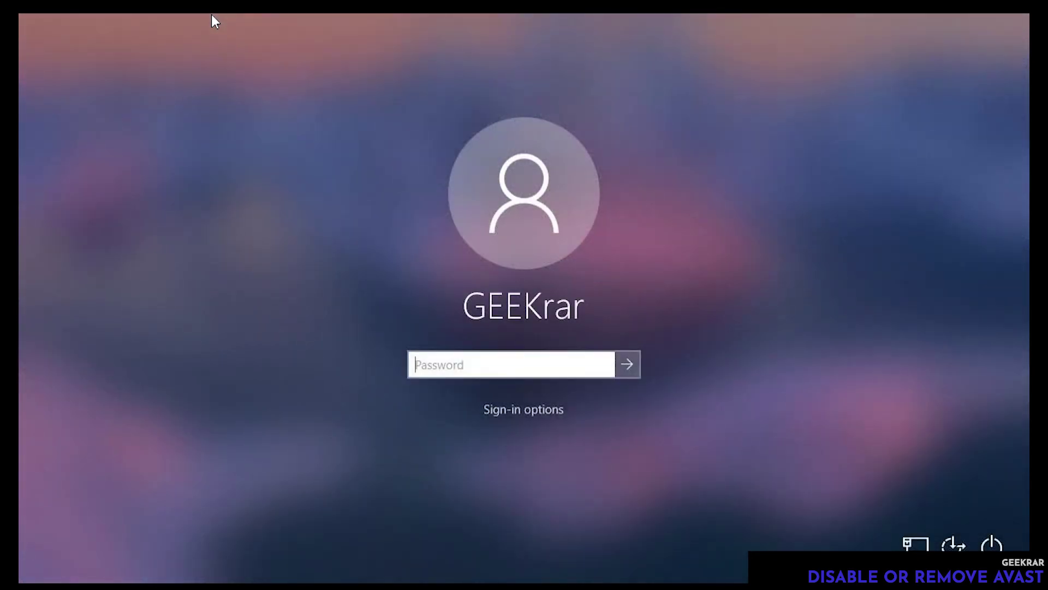
pyautogui.write('******')
pyautogui.press('Return')
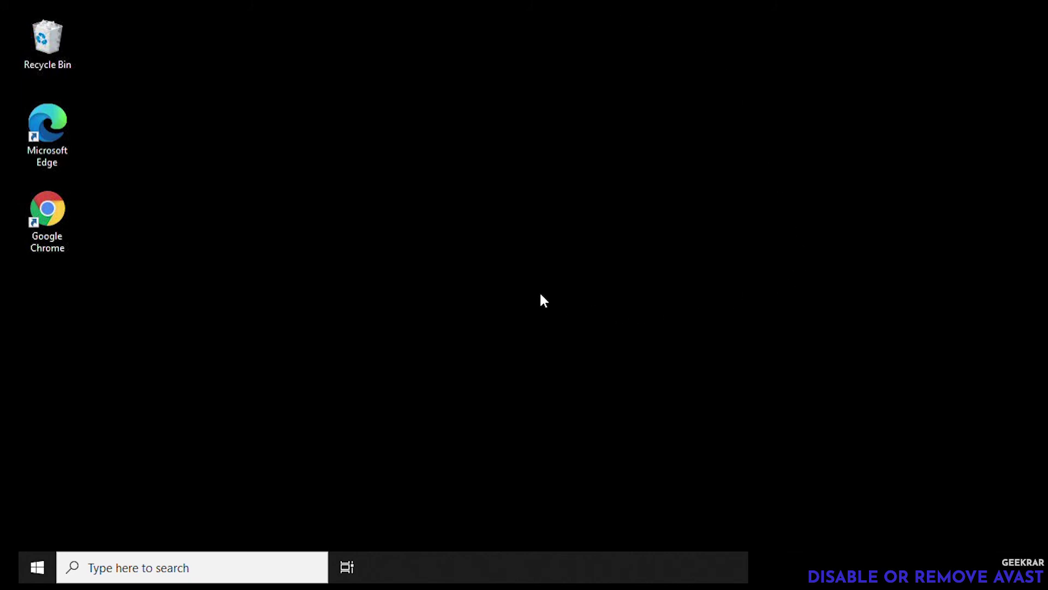
pyautogui.click(36, 568)
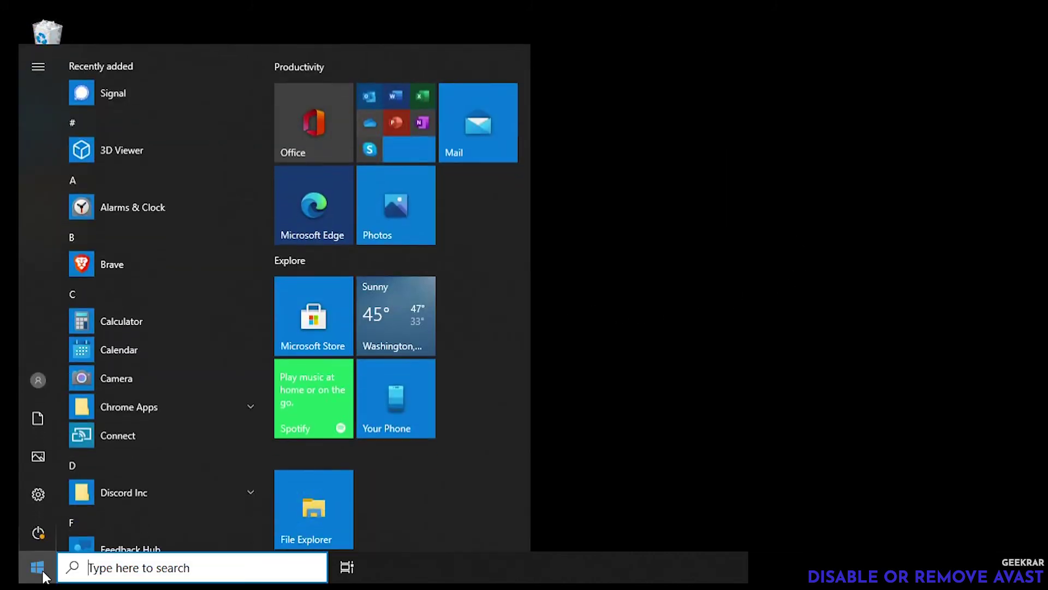
pyautogui.click(158, 207)
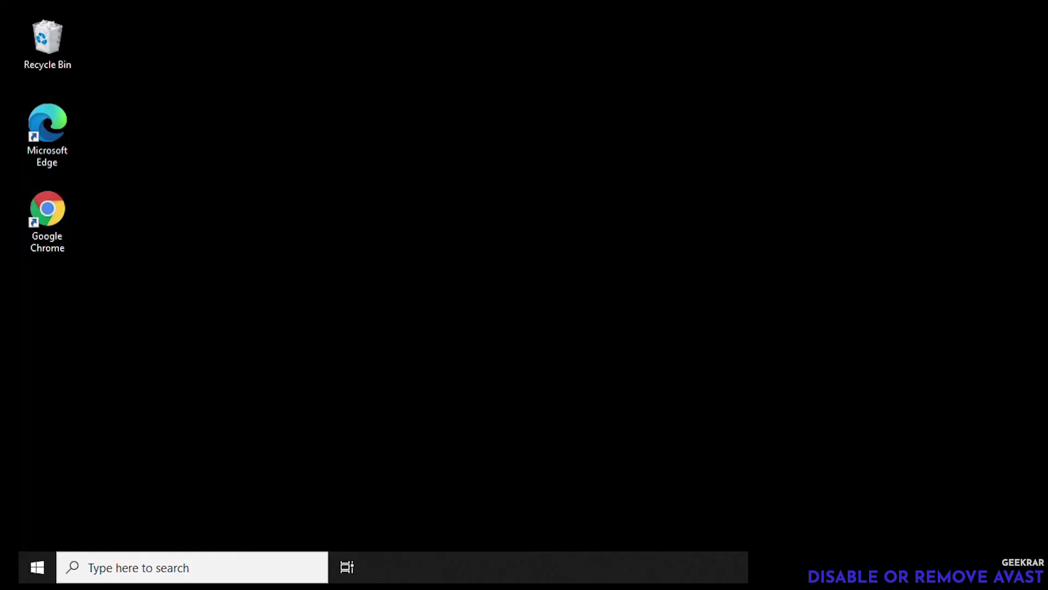
pyautogui.click(871, 568)
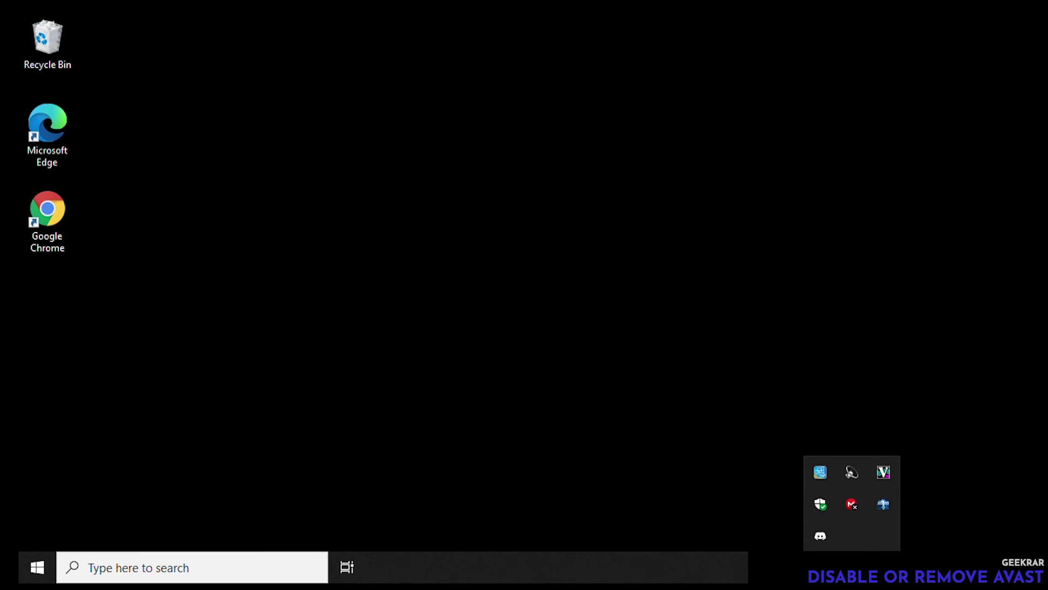
pyautogui.click(746, 525)
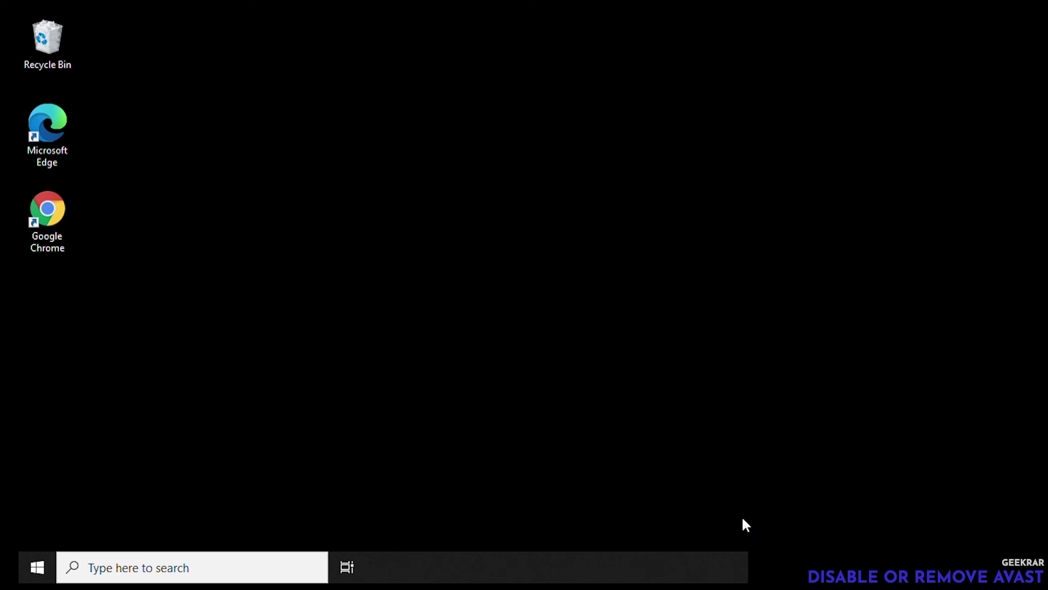